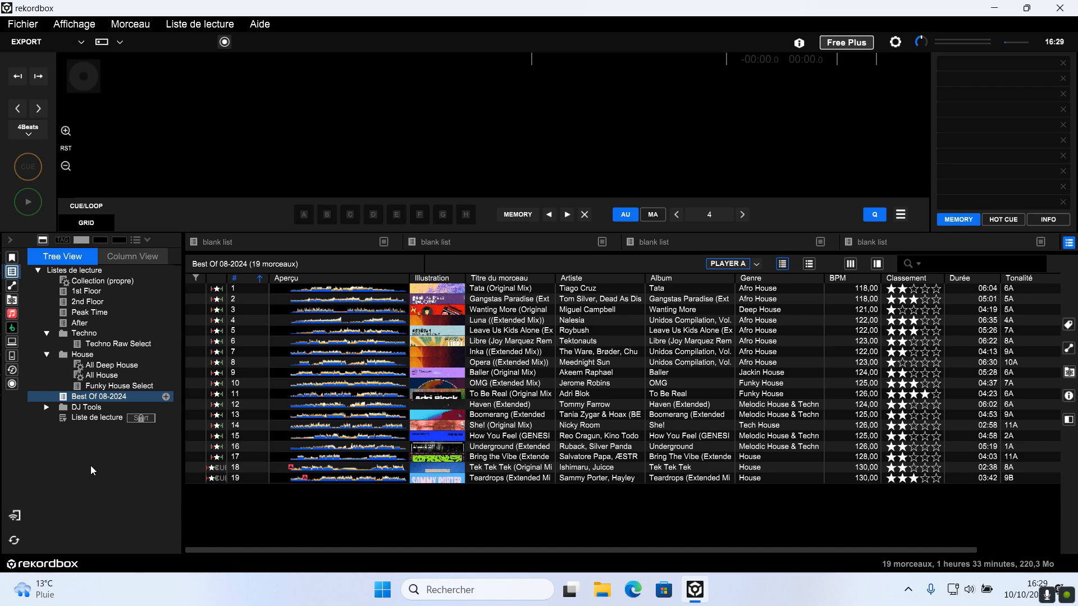
# In the connected USB device's general settings, set both library background colours to Pink and the key display format to Alphanumeric.
pyautogui.click(11, 359)
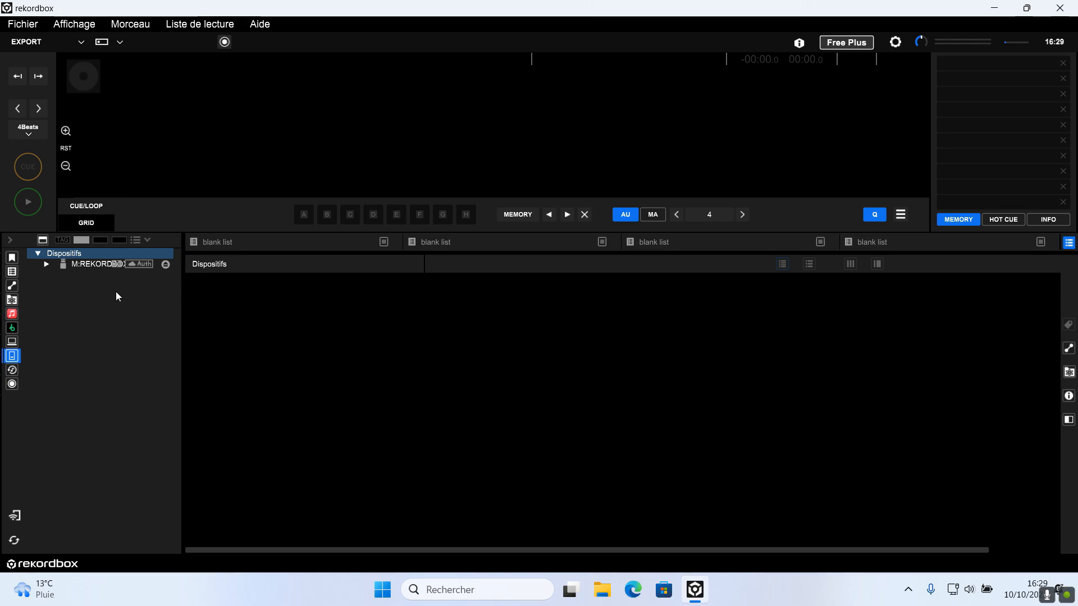
pyautogui.click(88, 266)
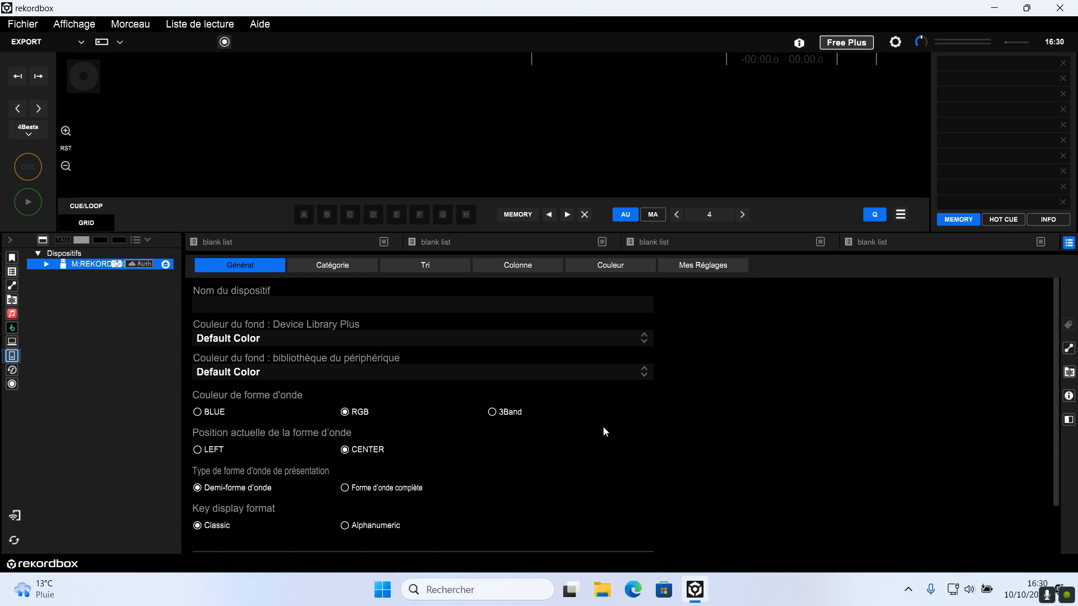
pyautogui.click(205, 306)
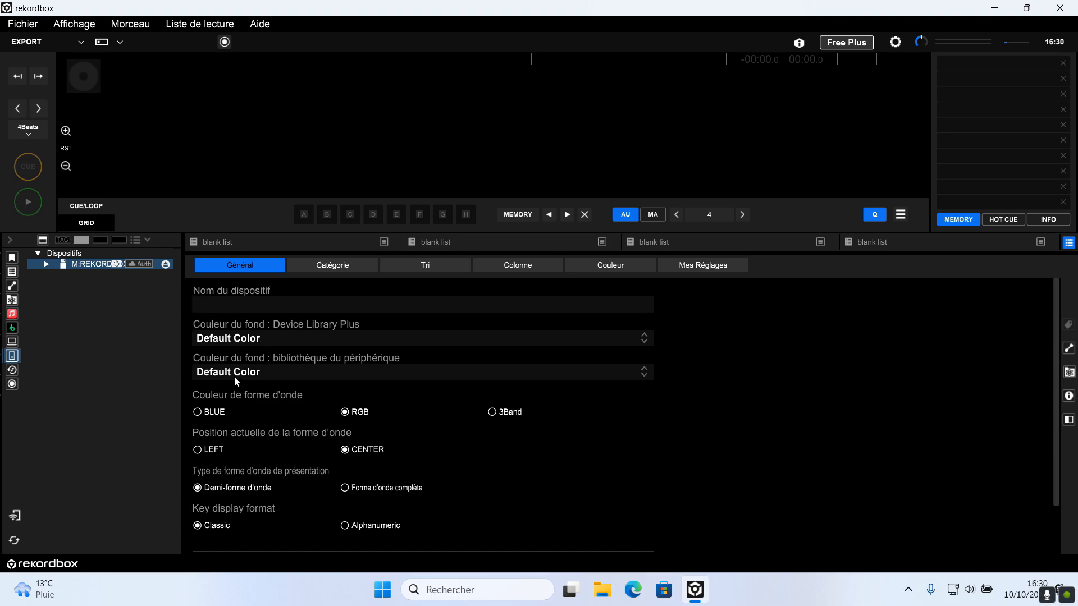
pyautogui.click(274, 340)
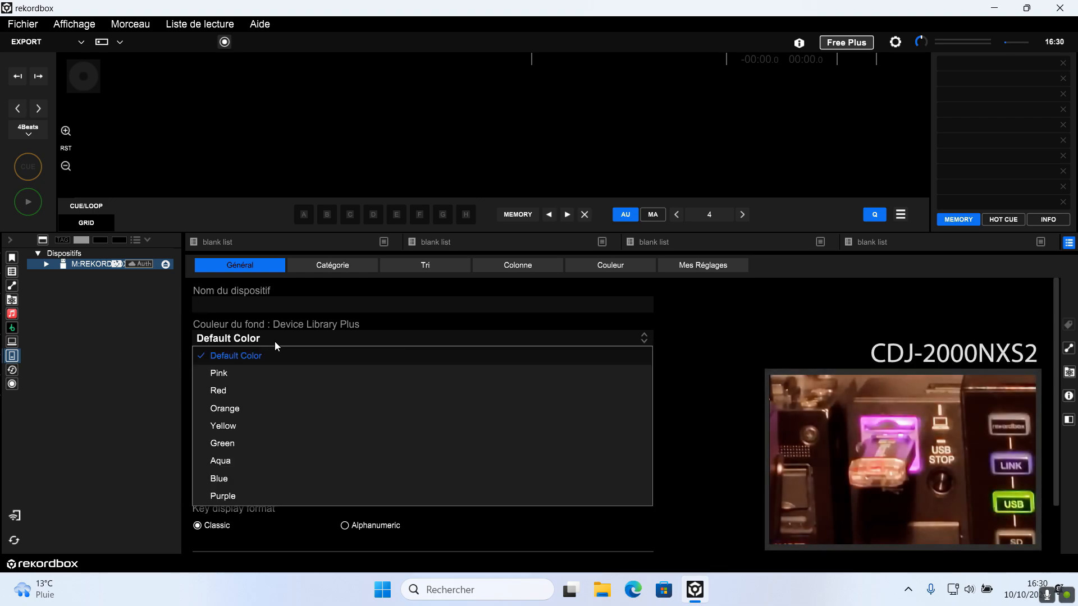
pyautogui.click(266, 373)
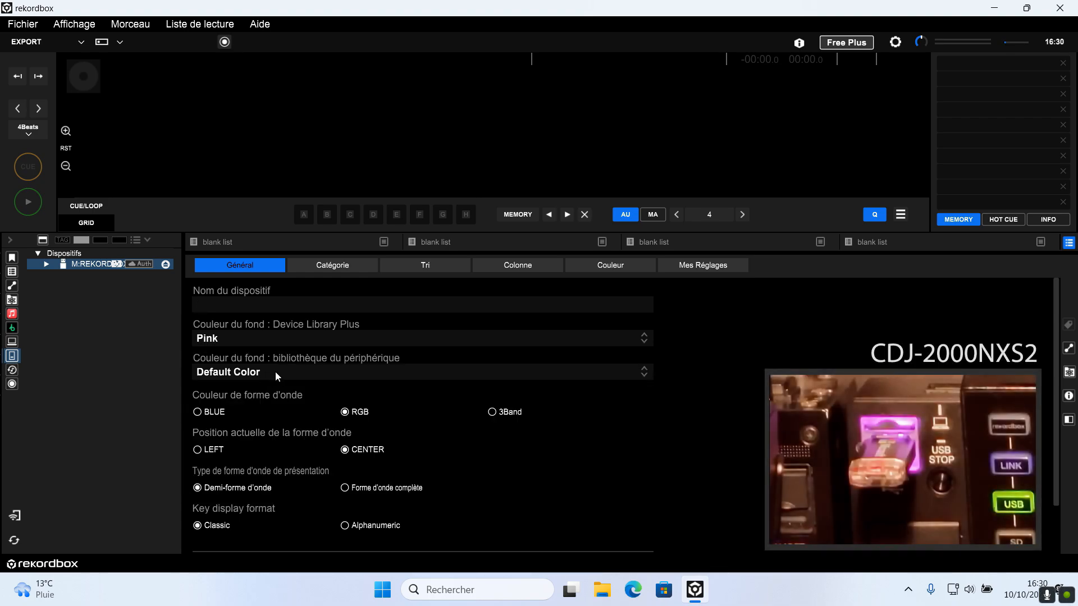
pyautogui.click(276, 371)
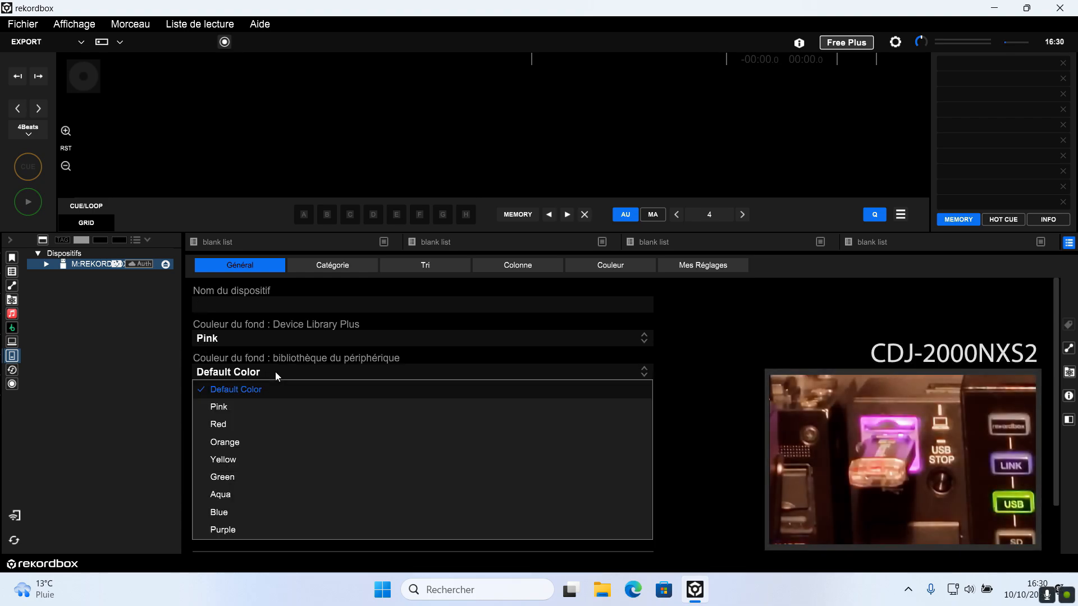
pyautogui.click(267, 405)
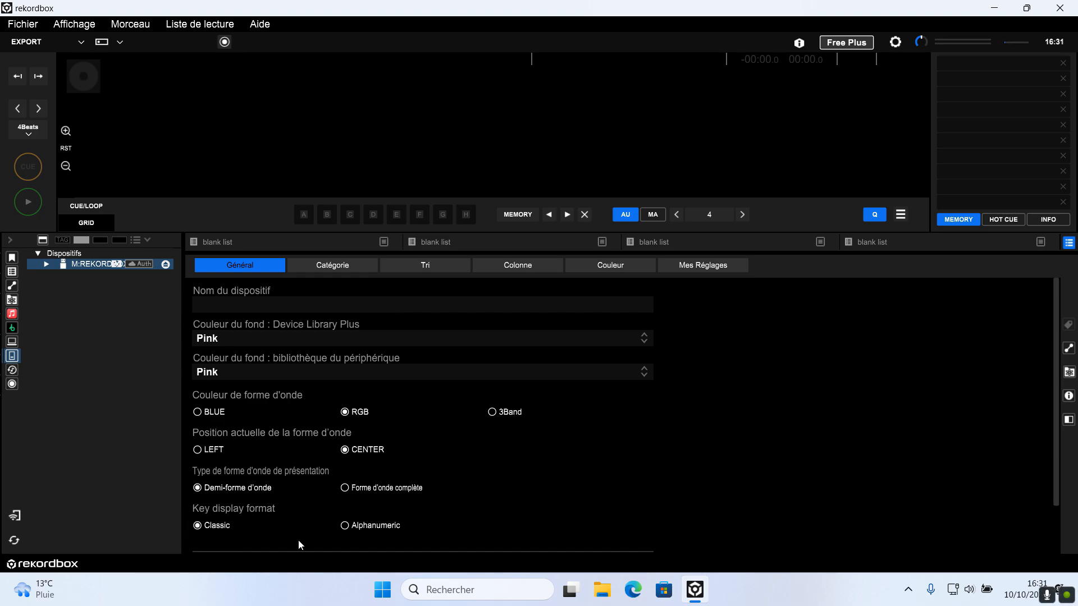
pyautogui.click(345, 526)
# Open the device's category settings and examine the greyed-out active categories PLAYLIST, HISTORY, SEARCH, TRACK and FOLDER.
pyautogui.click(345, 270)
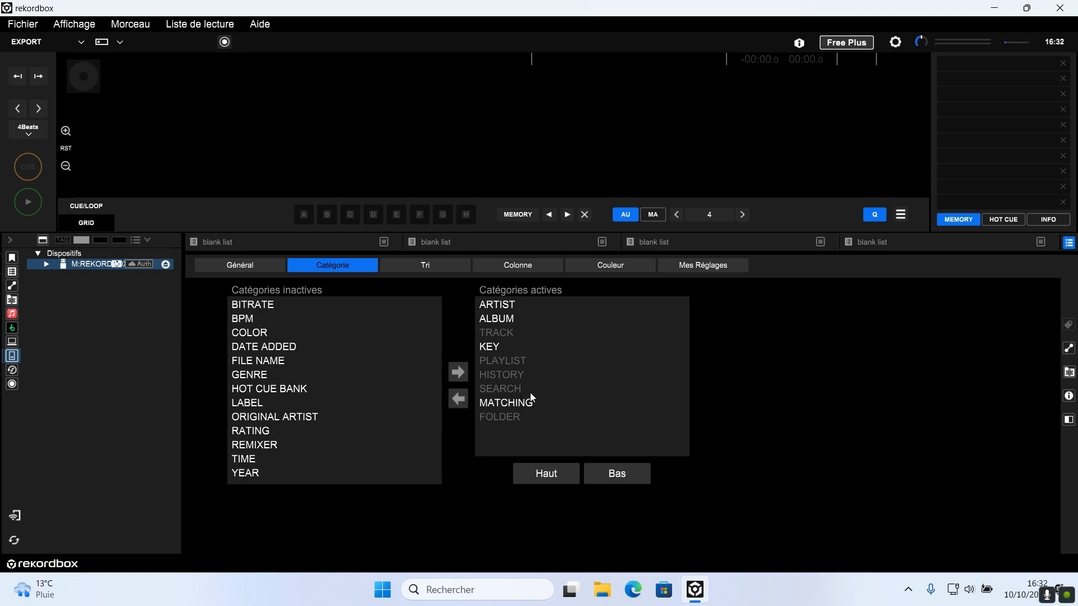
pyautogui.click(493, 360)
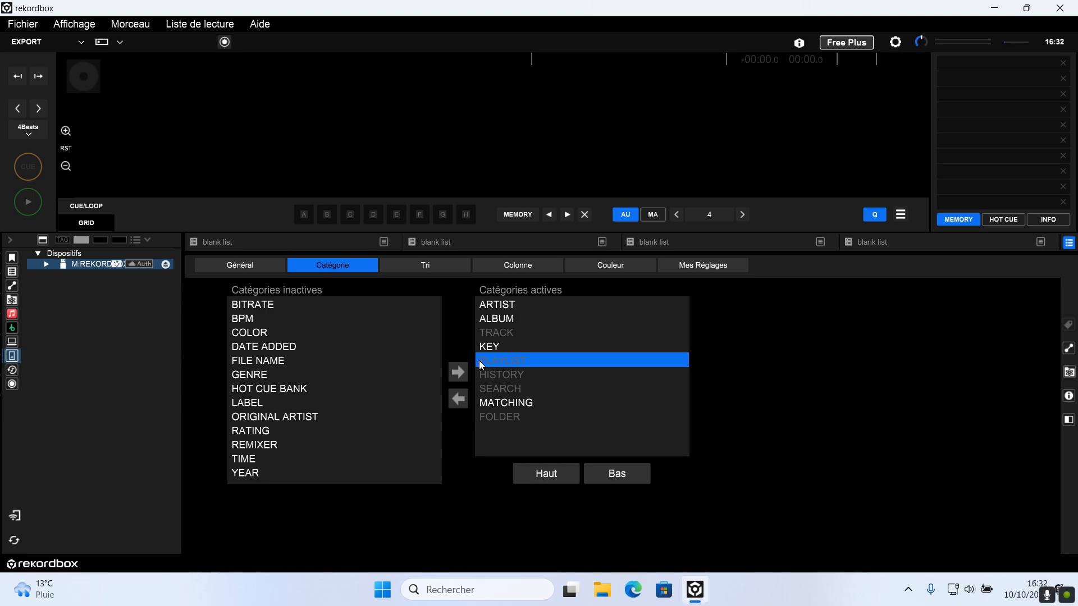
pyautogui.click(498, 375)
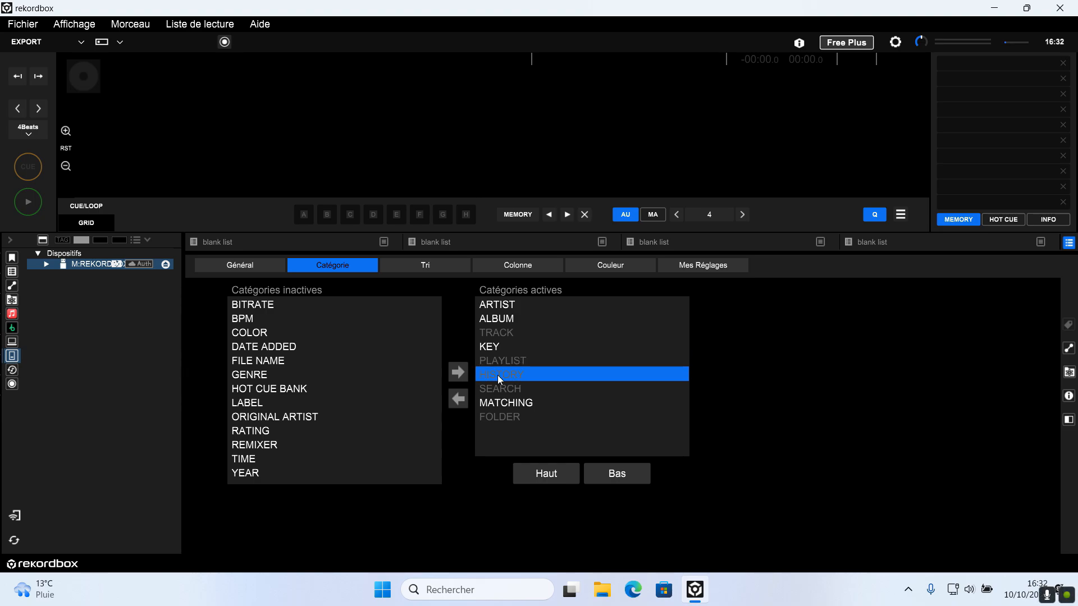
pyautogui.click(501, 388)
pyautogui.click(504, 332)
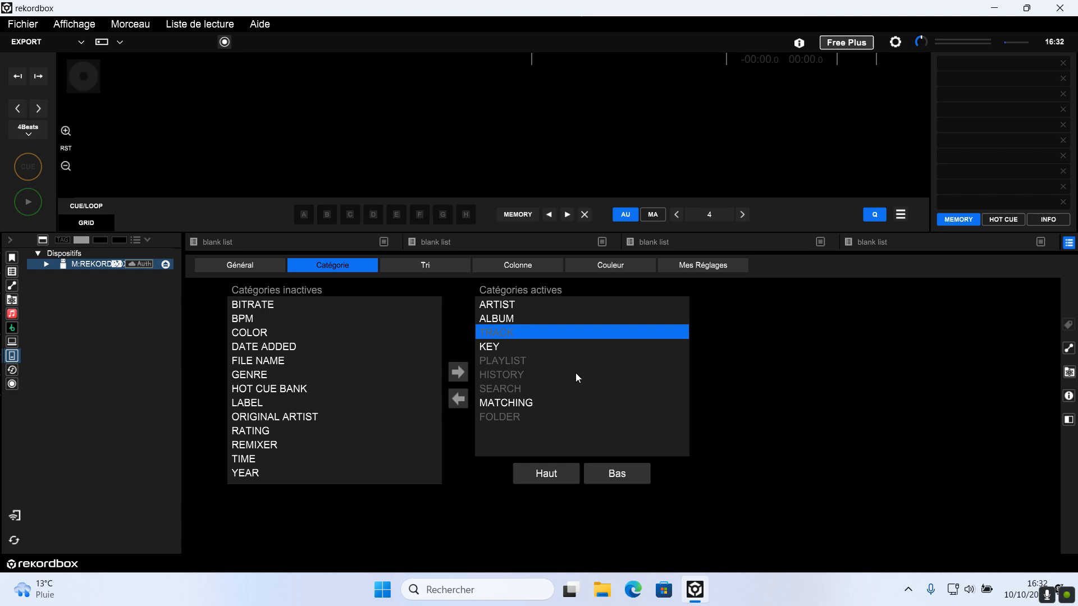
pyautogui.click(515, 422)
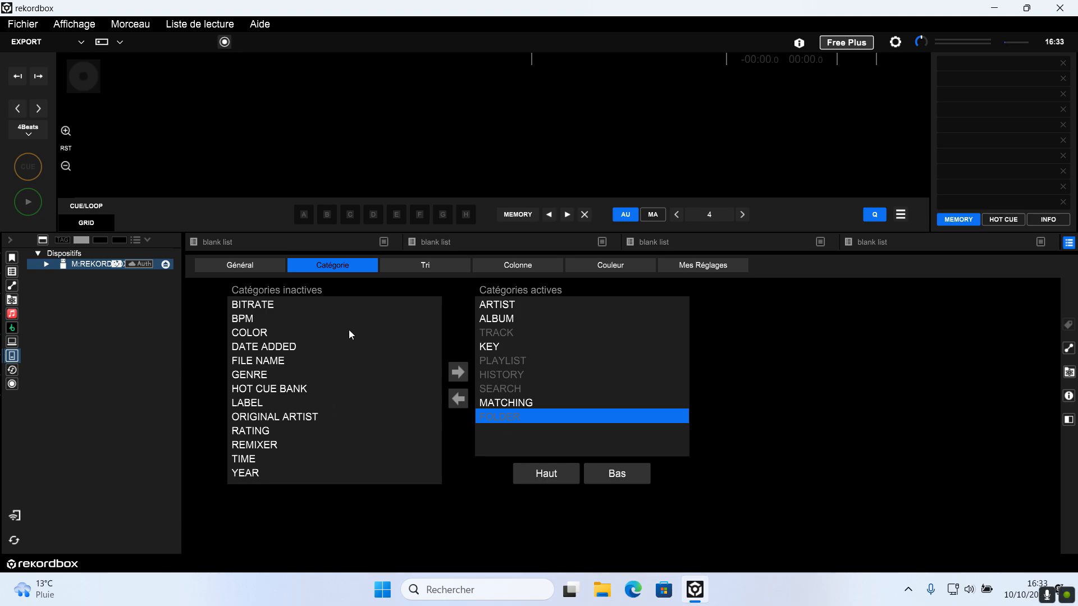
# Add BPM and GENRE to the device's active categories.
pyautogui.click(243, 318)
pyautogui.click(453, 369)
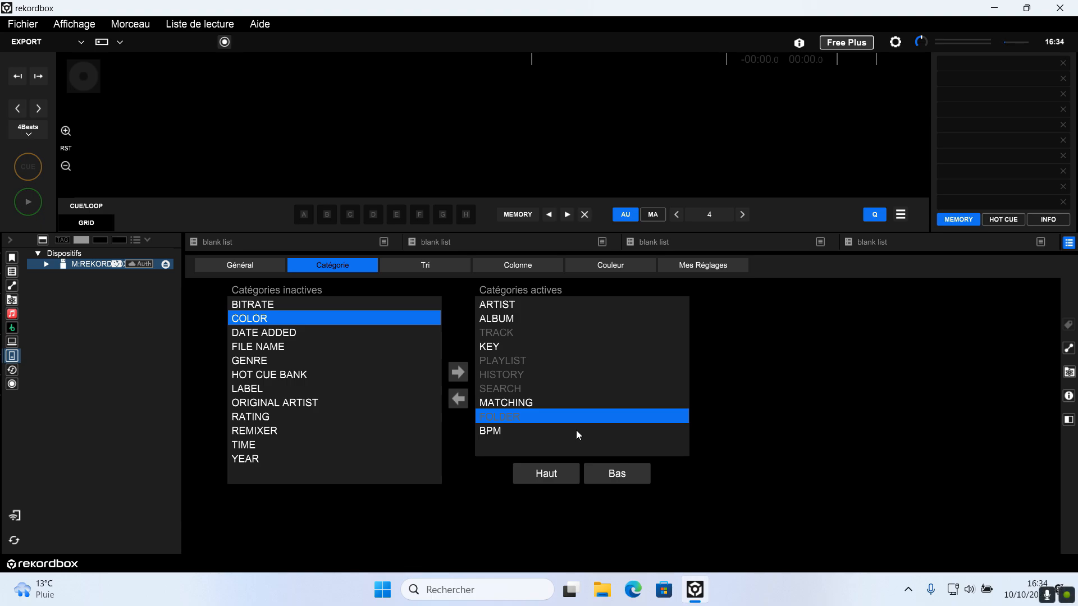
pyautogui.click(253, 361)
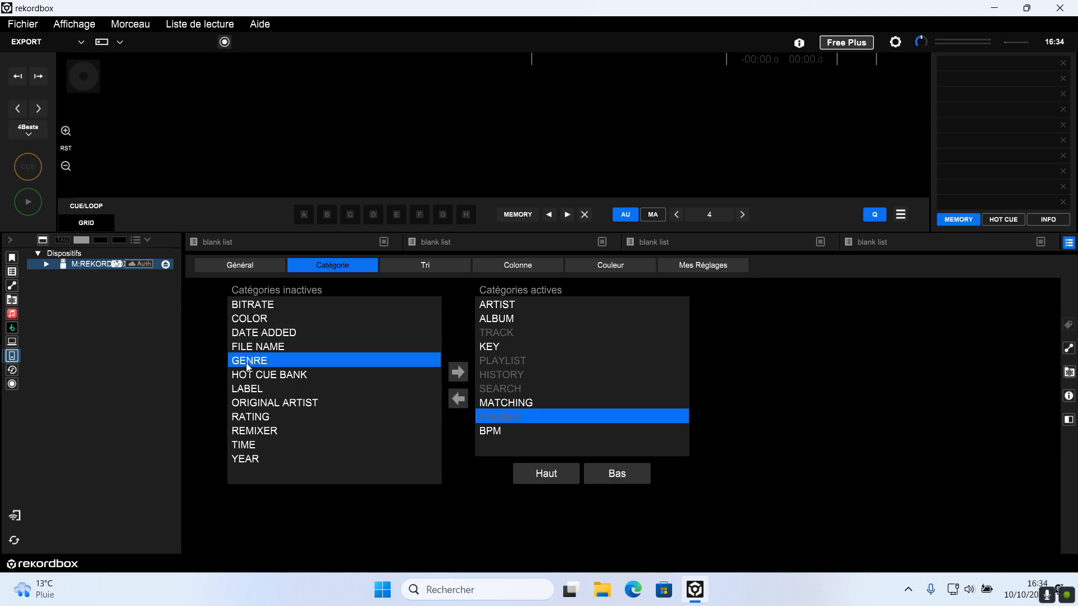
pyautogui.click(457, 372)
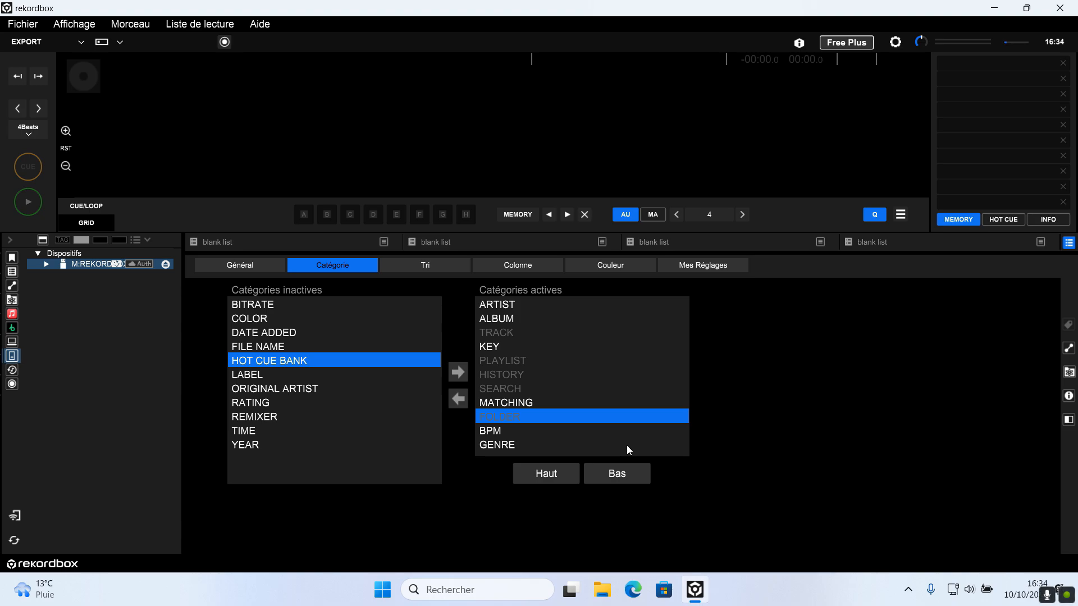
# Add DJ PLAY COUNT and GENRE to the device's active sort options.
pyautogui.click(440, 269)
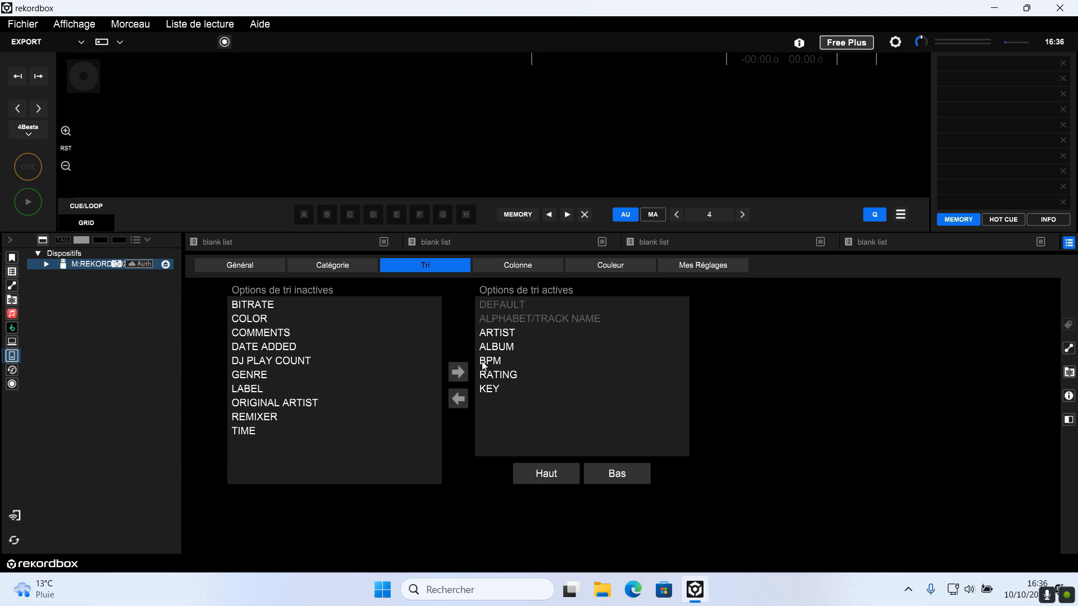
pyautogui.click(583, 360)
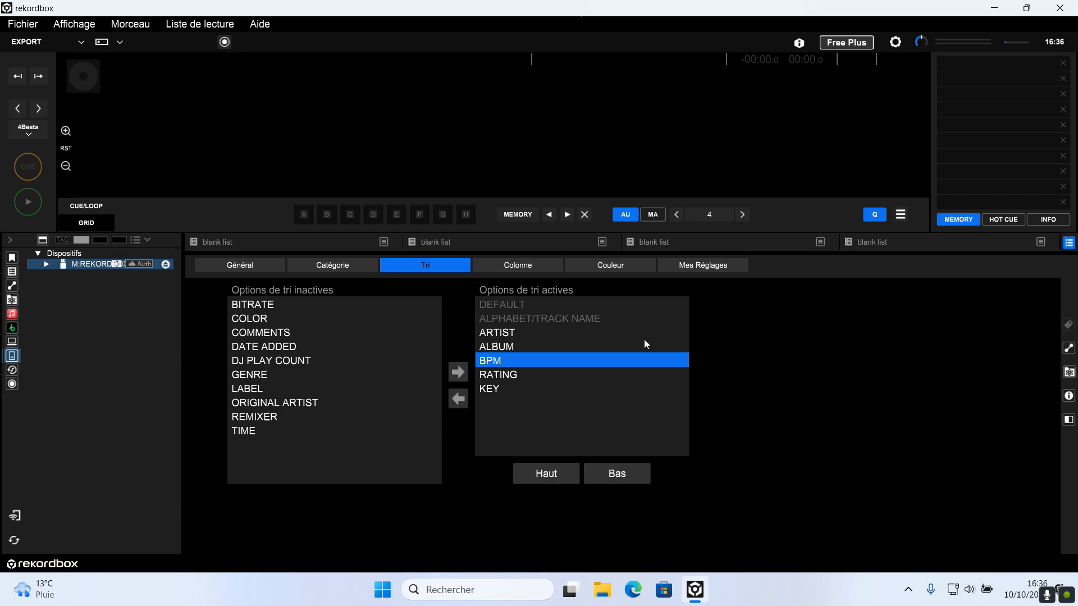
pyautogui.click(496, 375)
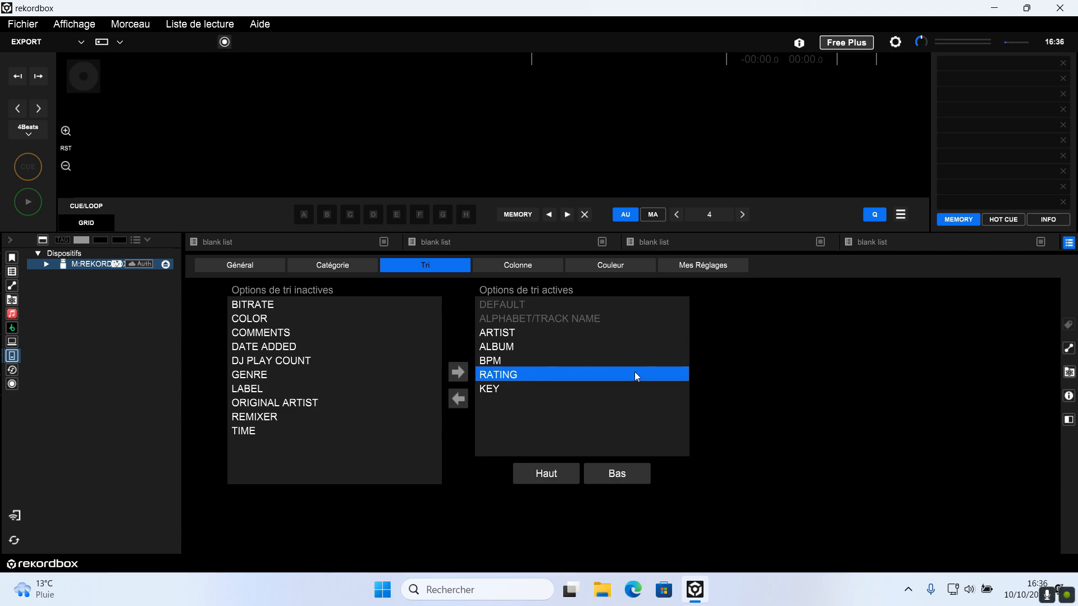
pyautogui.click(489, 389)
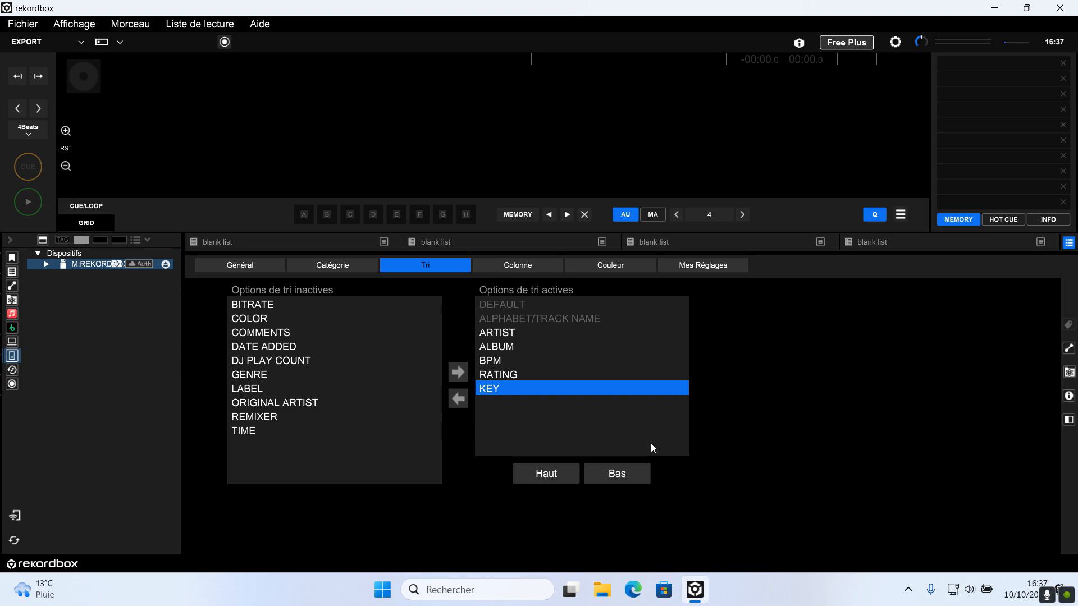
pyautogui.click(279, 361)
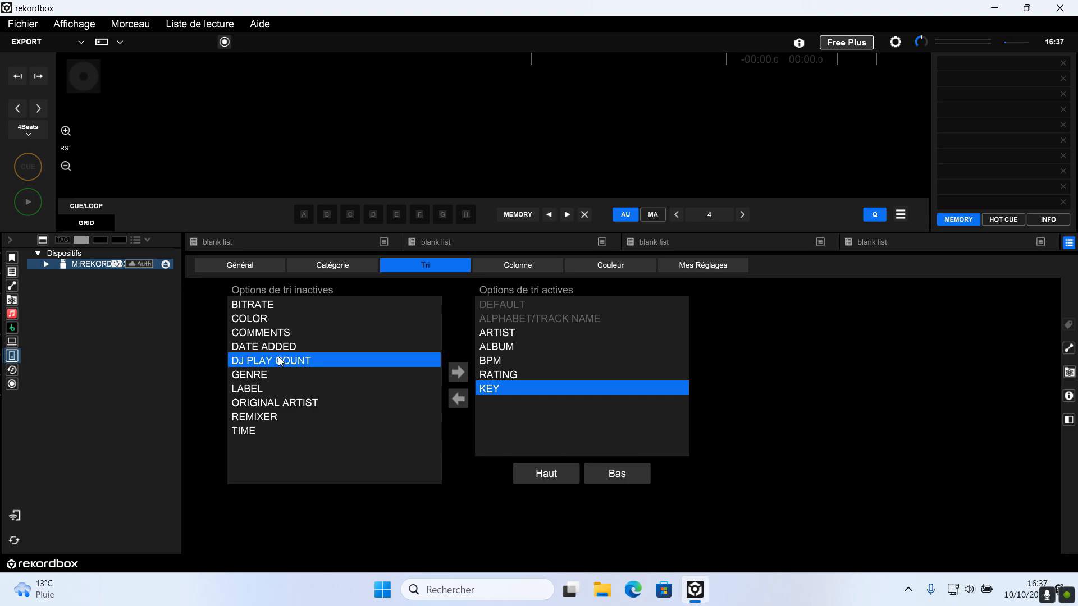
pyautogui.click(459, 379)
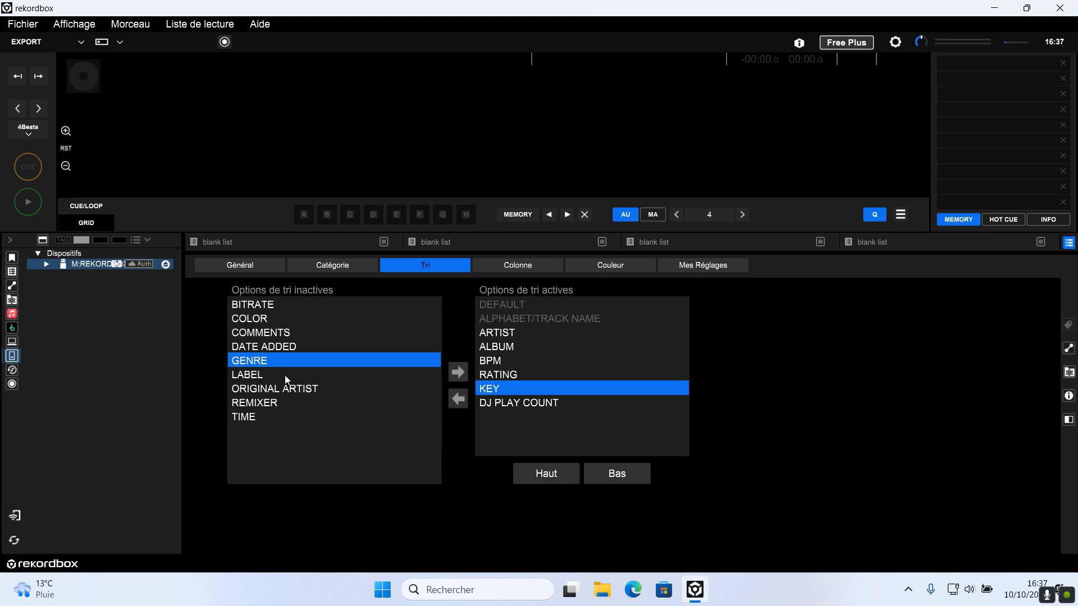
pyautogui.click(456, 375)
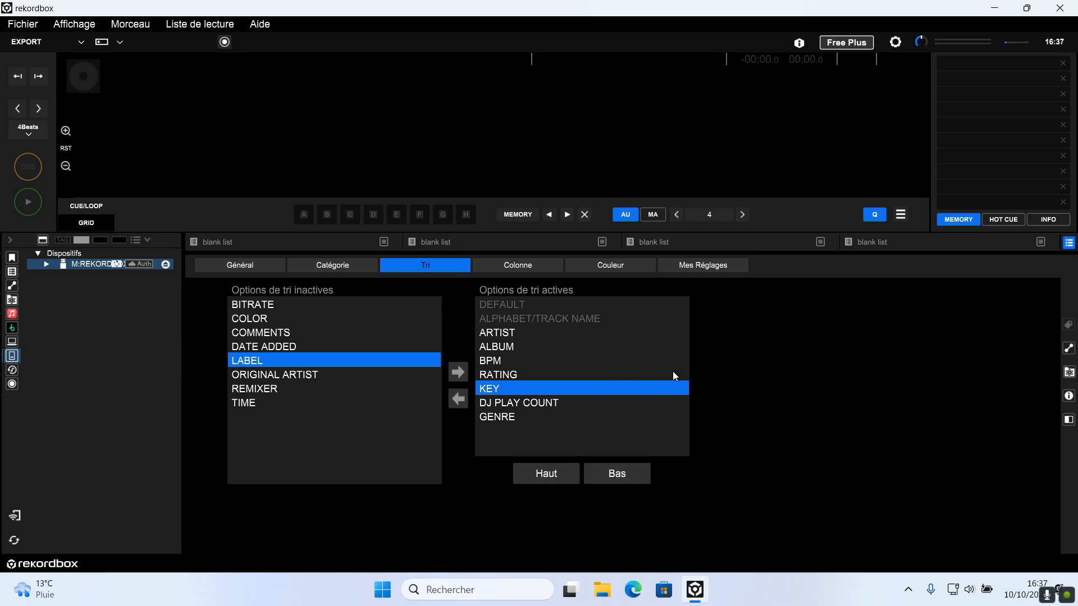
# Open the device's column settings and examine the elements available beside the track name on CDJ/XDJ players.
pyautogui.click(510, 263)
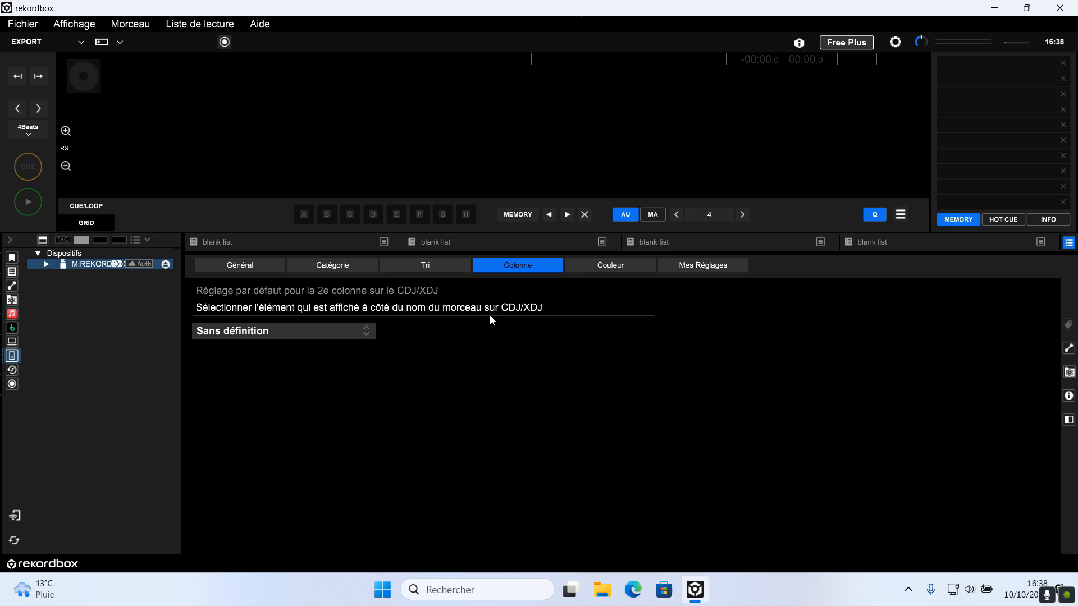
pyautogui.click(356, 331)
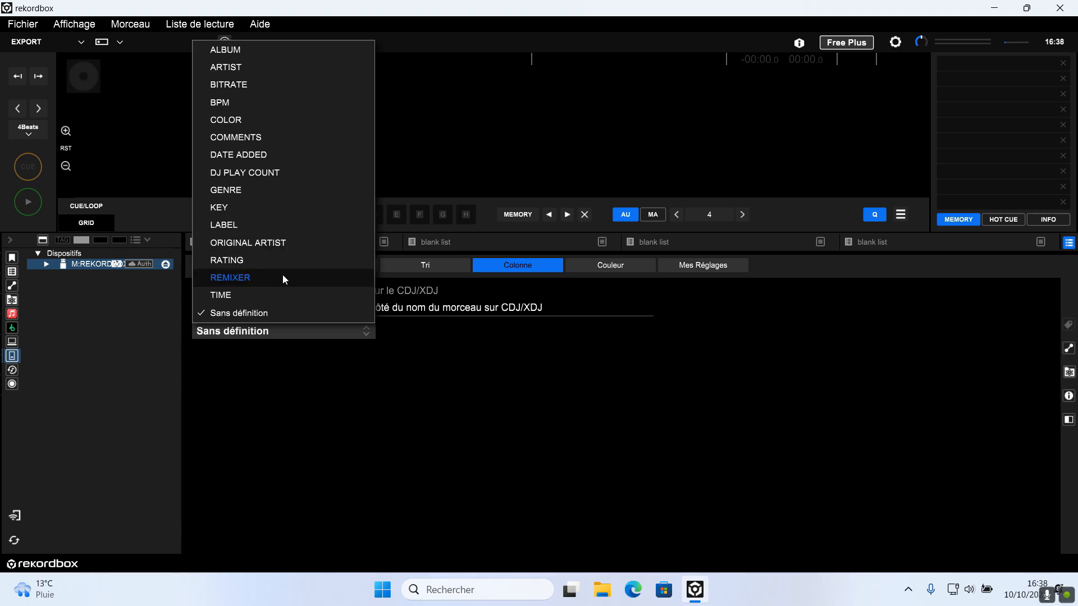
pyautogui.click(306, 383)
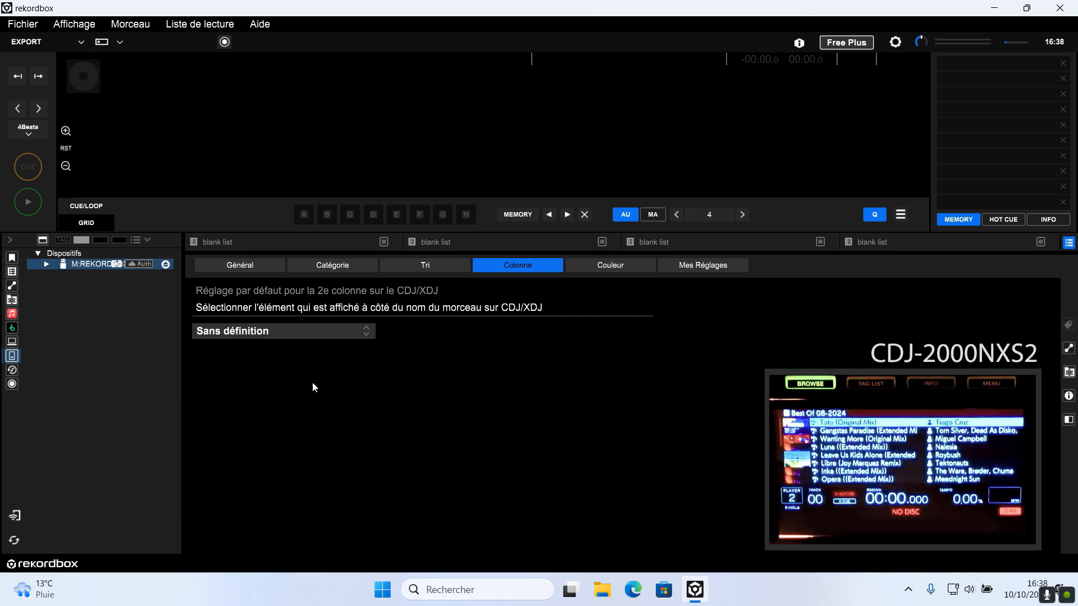
pyautogui.click(302, 333)
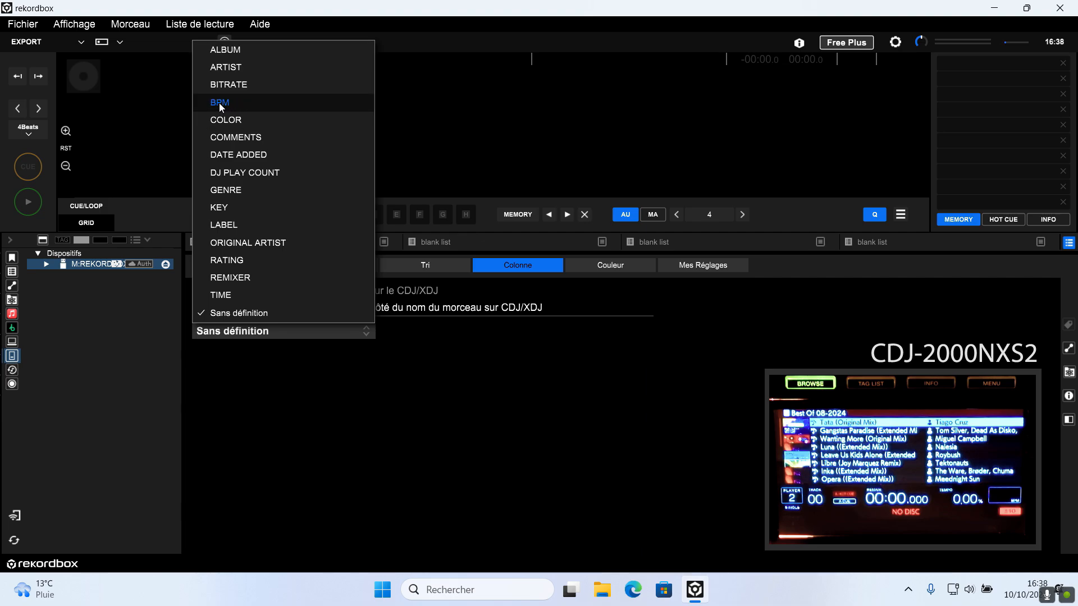
pyautogui.click(229, 382)
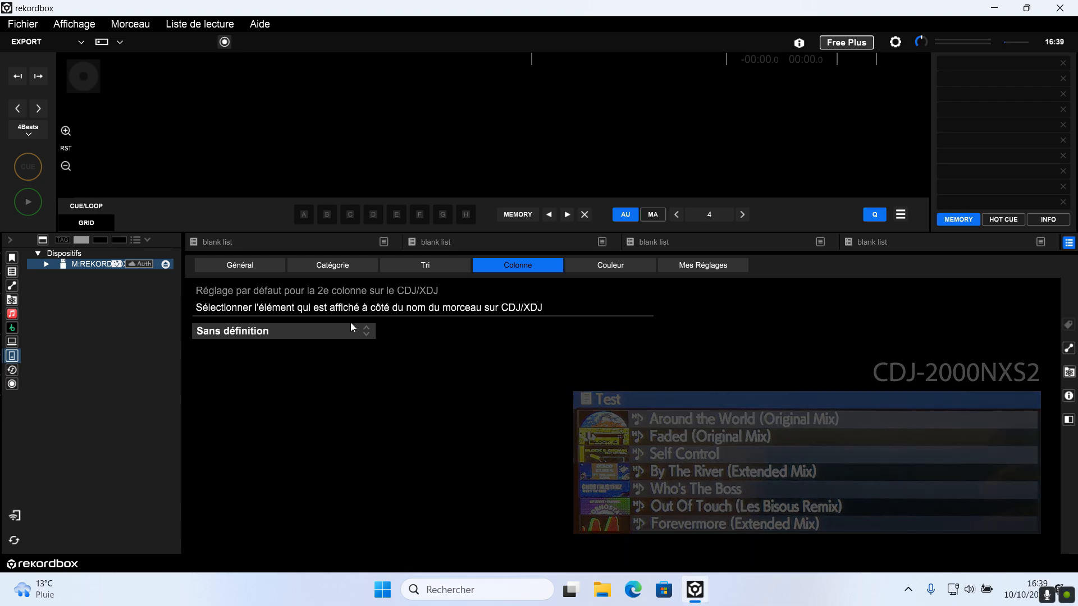
# Try ARTIST, BPM and ALBUM in turn as the default second column for CDJ/XDJ players.
pyautogui.click(353, 334)
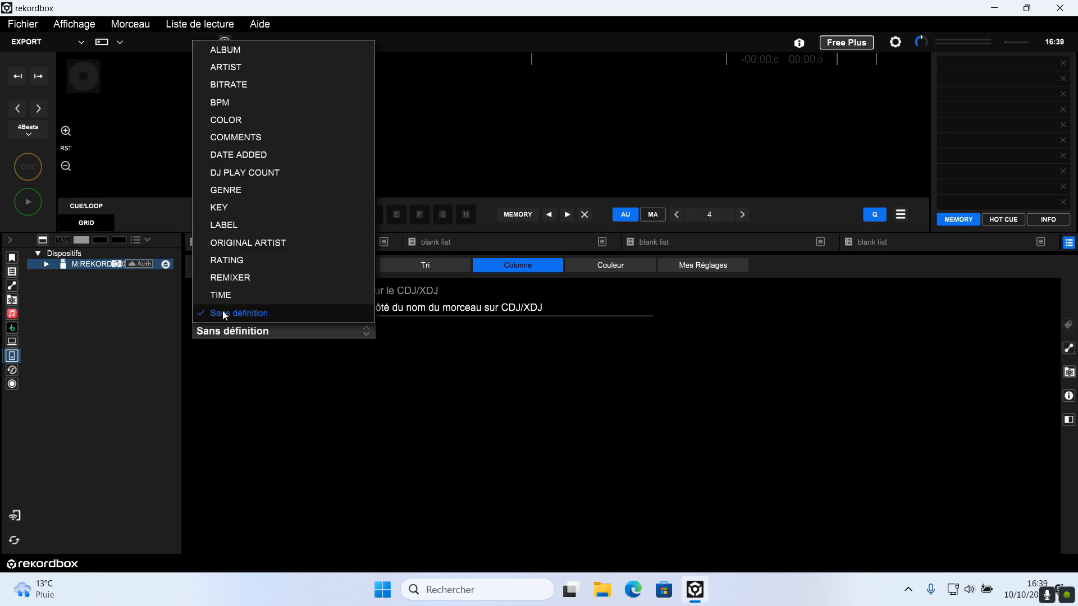
pyautogui.click(233, 66)
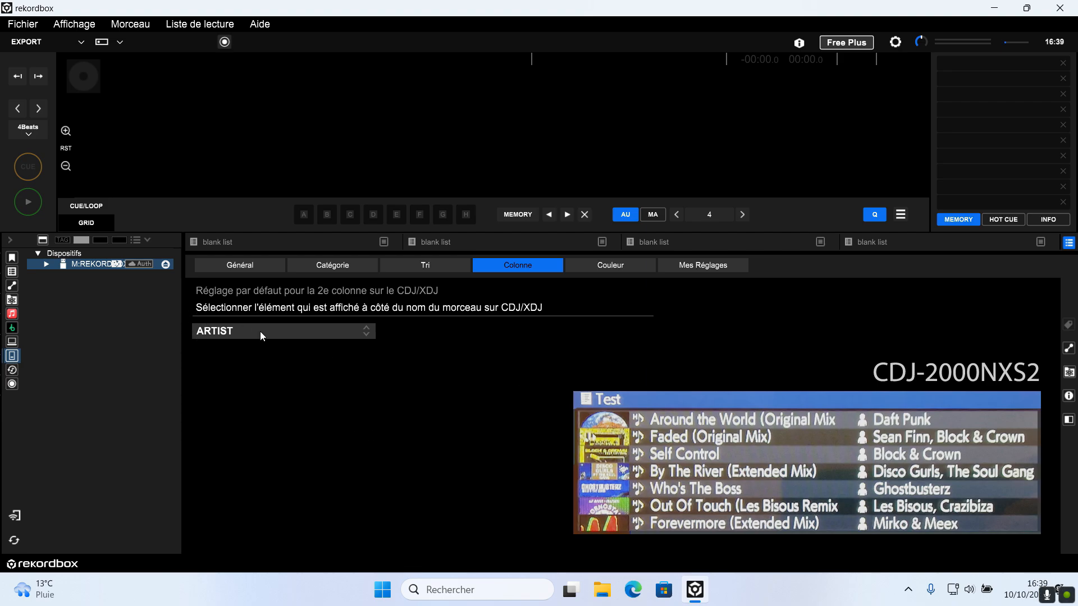
pyautogui.click(320, 331)
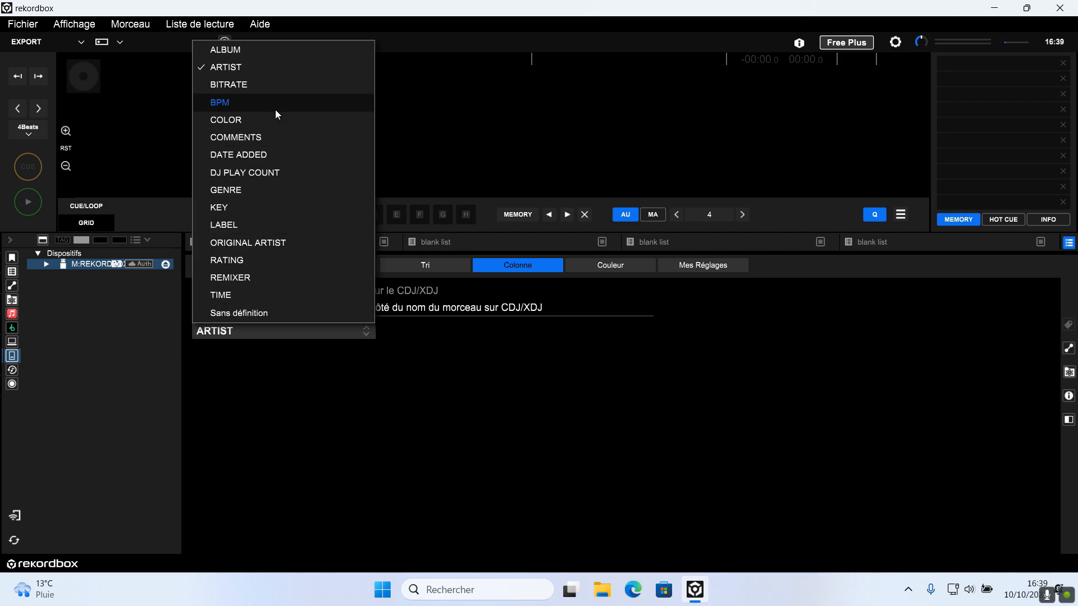
pyautogui.click(275, 109)
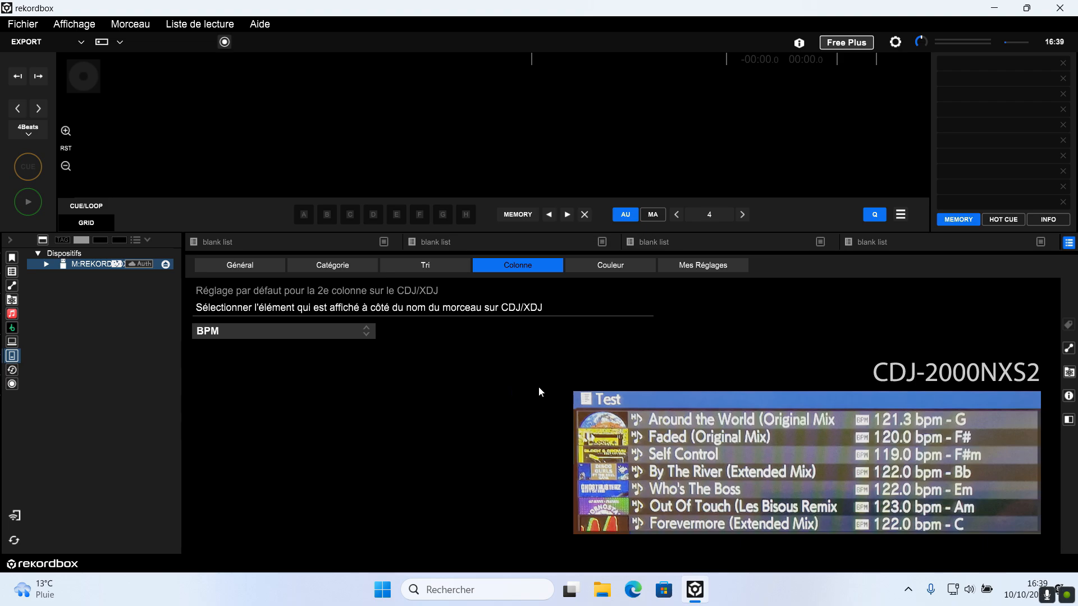
pyautogui.click(367, 330)
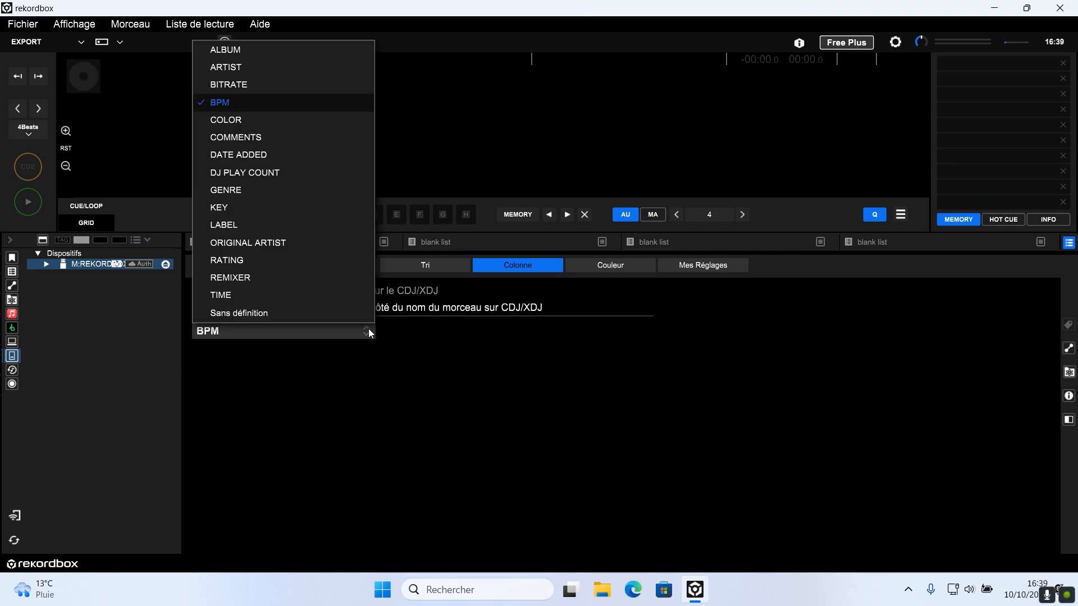
pyautogui.click(242, 51)
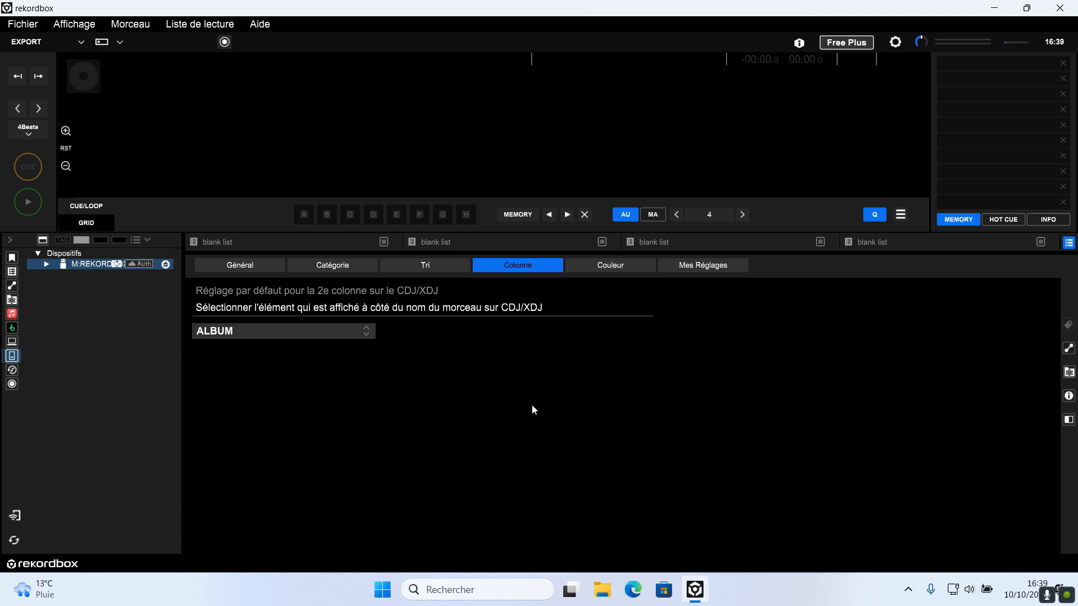
# Set the default second column for CDJ/XDJ players to ARTIST.
pyautogui.click(365, 334)
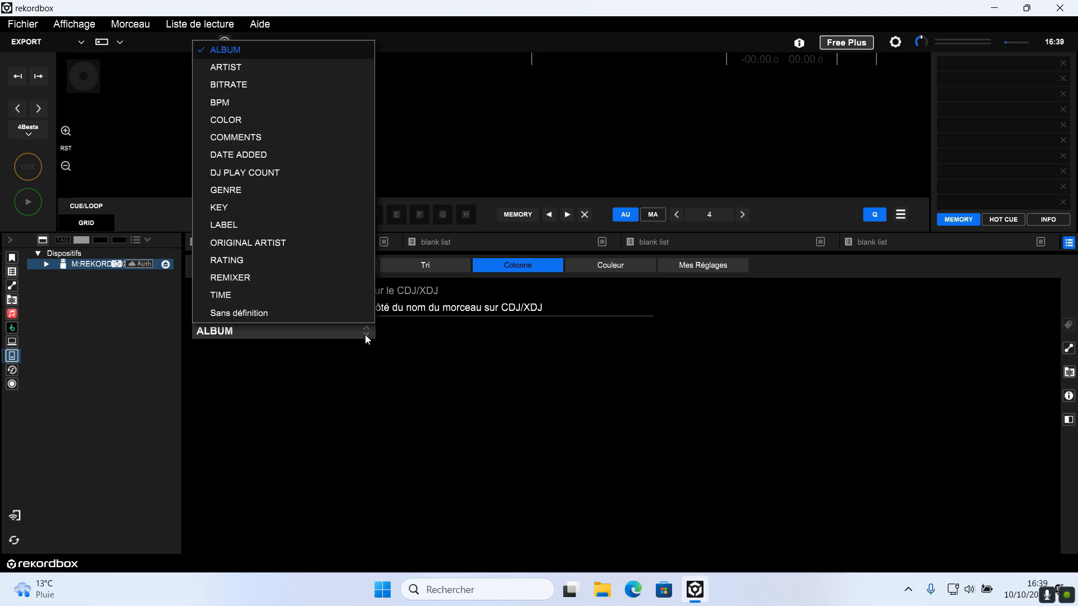
pyautogui.click(244, 69)
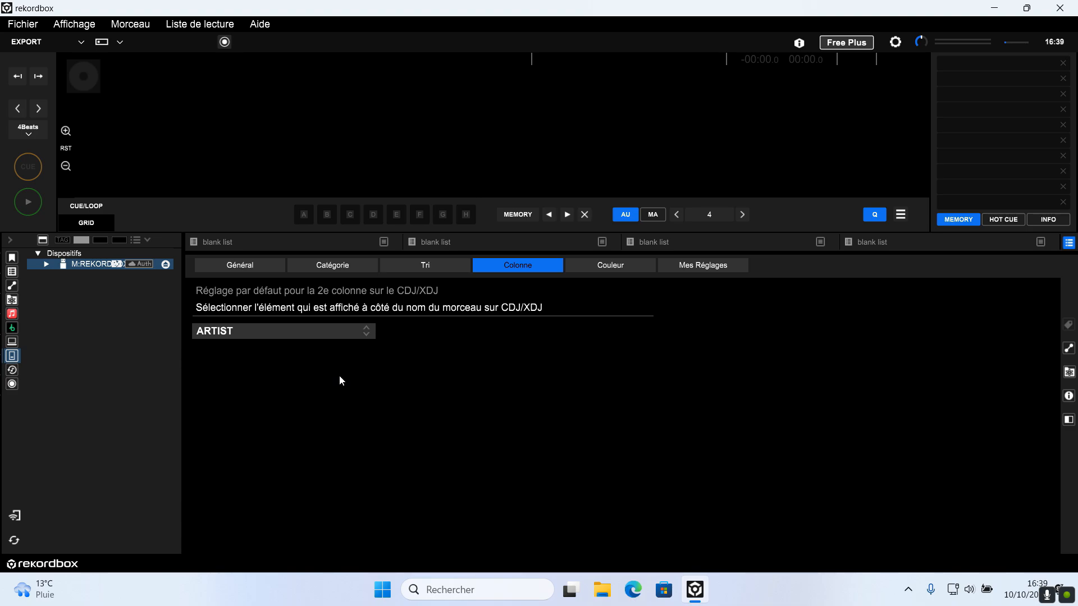
# Open the device's colour comment settings and examine the editable names for Pink, Orange and Red.
pyautogui.click(608, 264)
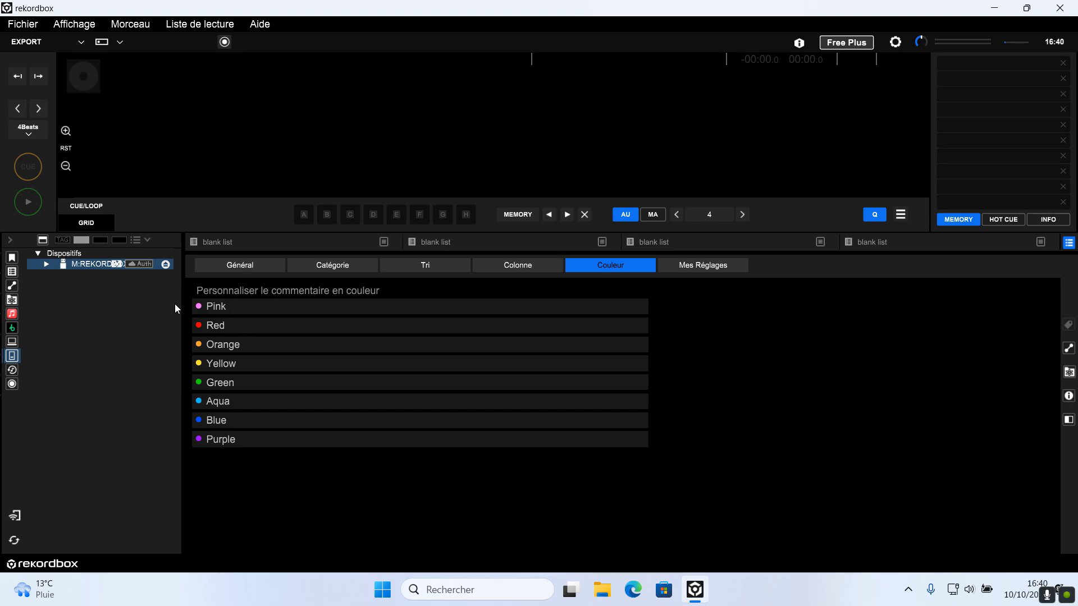
pyautogui.doubleClick(232, 308)
pyautogui.click(242, 347)
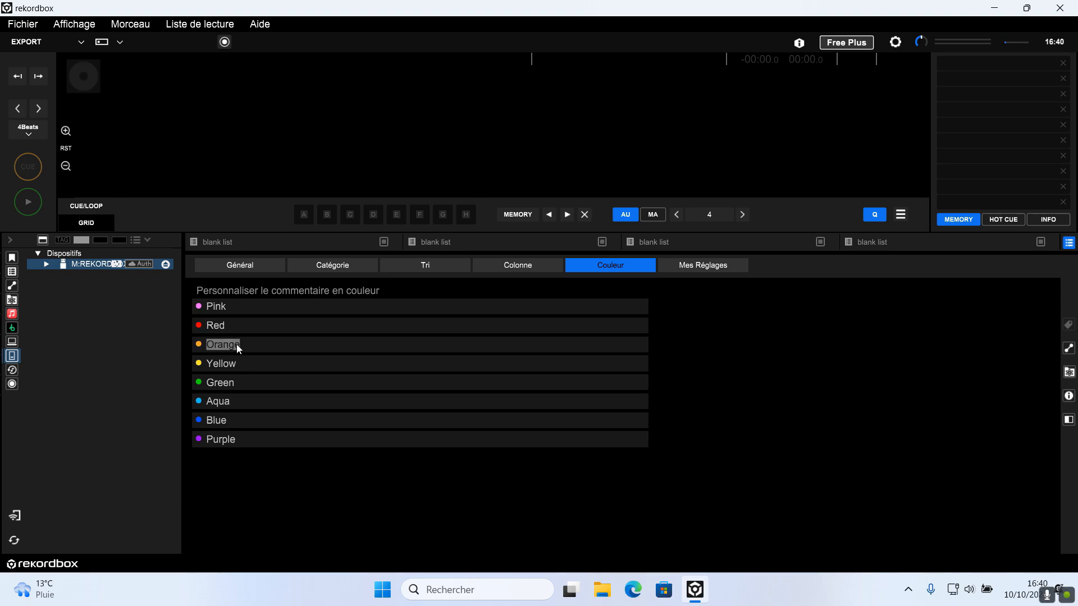
pyautogui.click(240, 345)
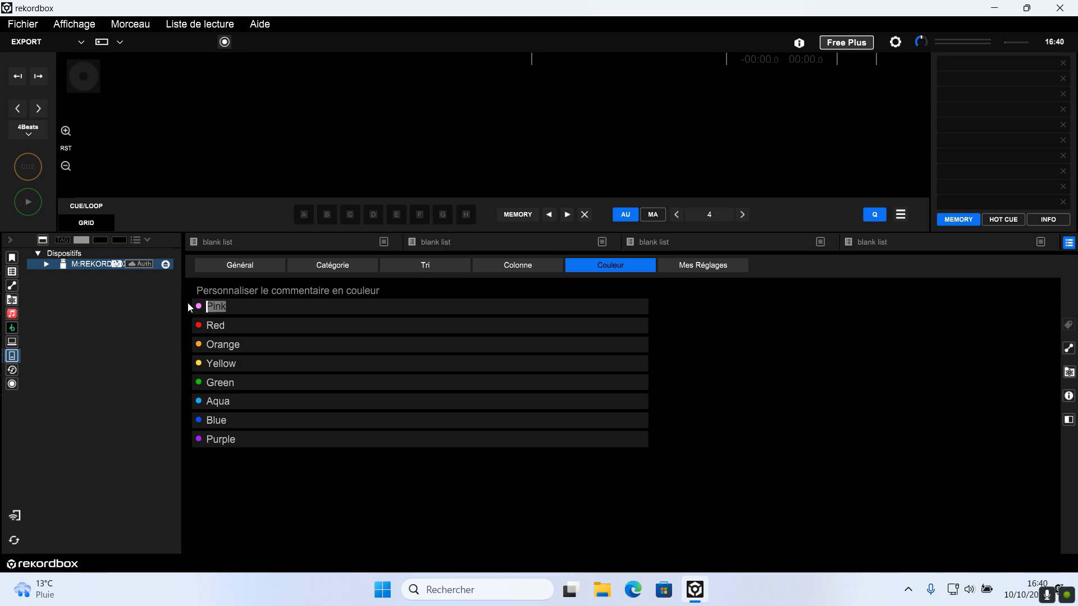
pyautogui.click(227, 326)
pyautogui.click(233, 326)
# Examine the device's Mes Réglages for Lecteur and Mixer, including the player's DJ SETTING options.
pyautogui.click(691, 271)
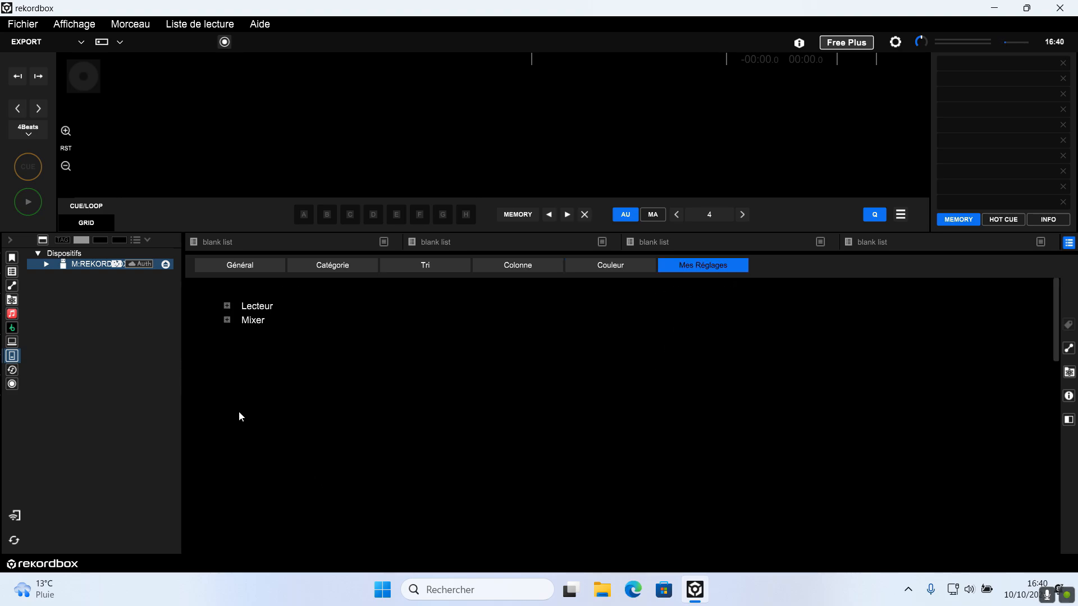
pyautogui.click(227, 305)
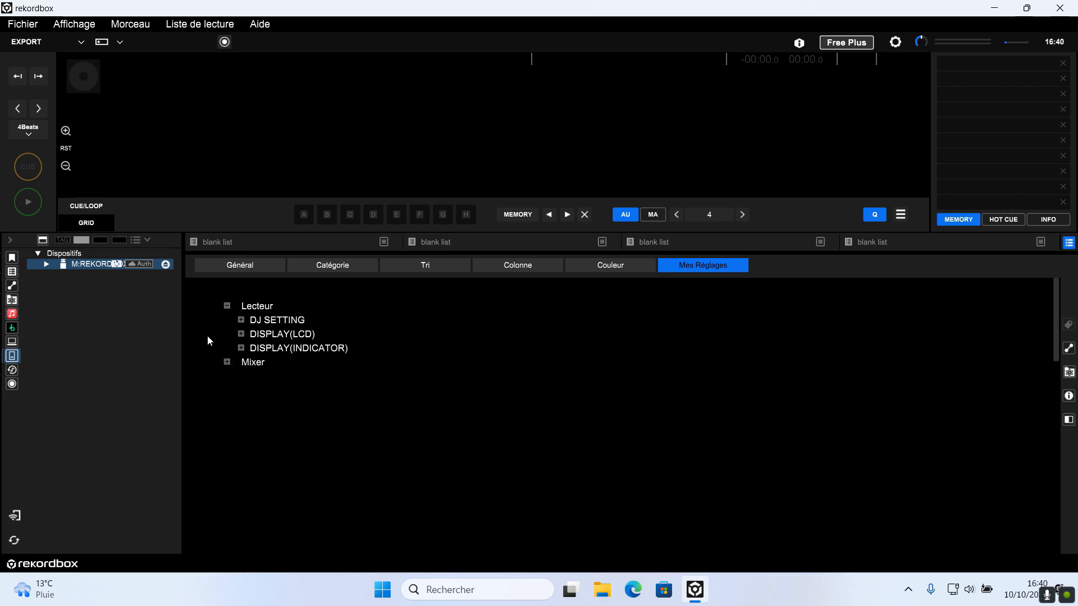
pyautogui.click(229, 363)
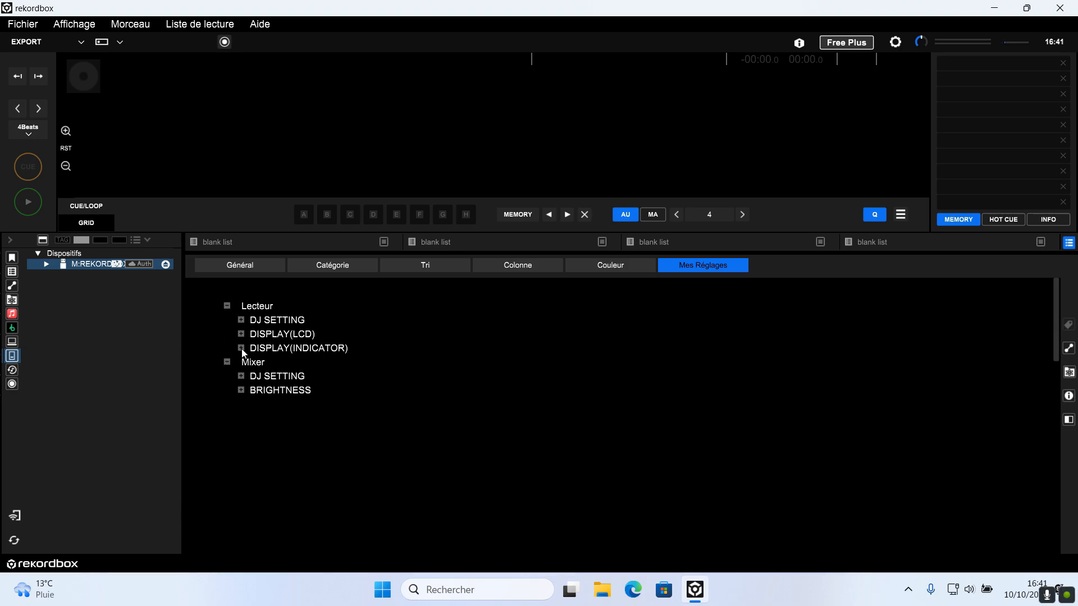
pyautogui.click(240, 320)
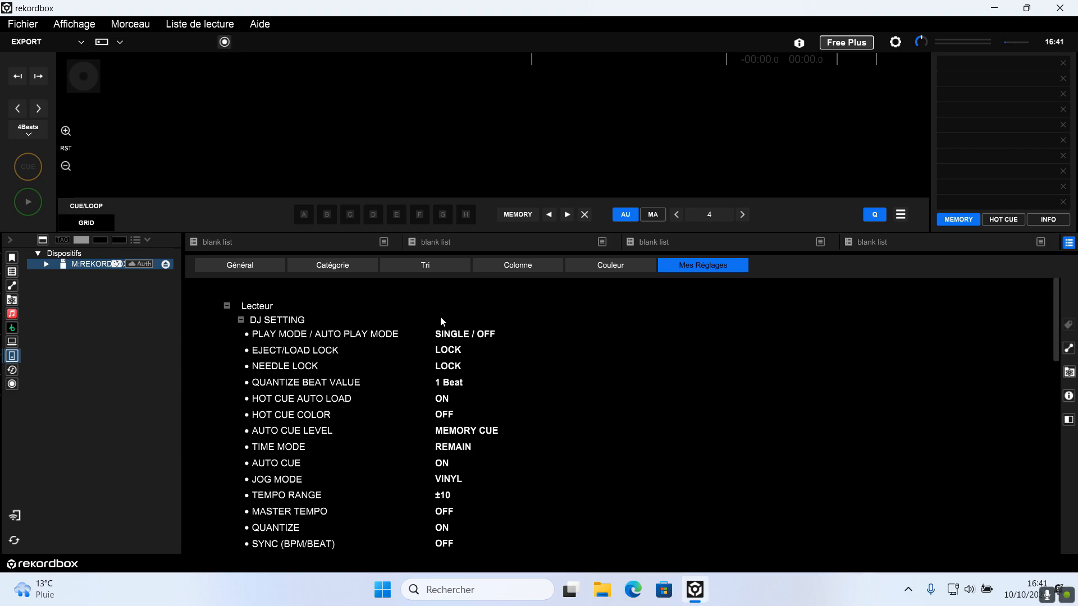
pyautogui.click(241, 320)
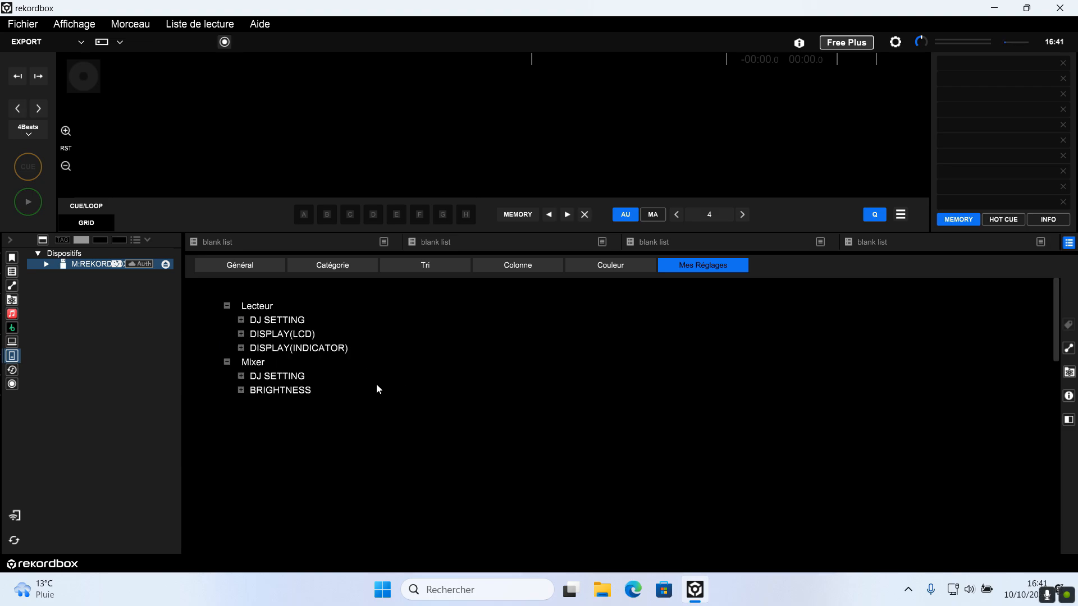
# Review Mes Réglages in the DJ System preferences, close them and return to the device's general settings.
pyautogui.click(896, 42)
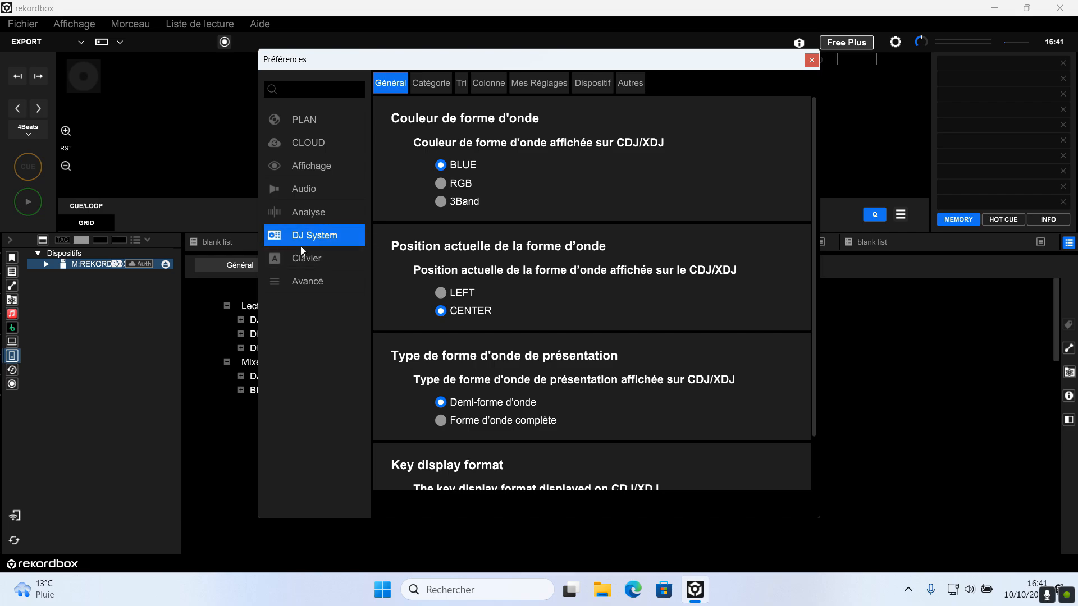
pyautogui.click(546, 85)
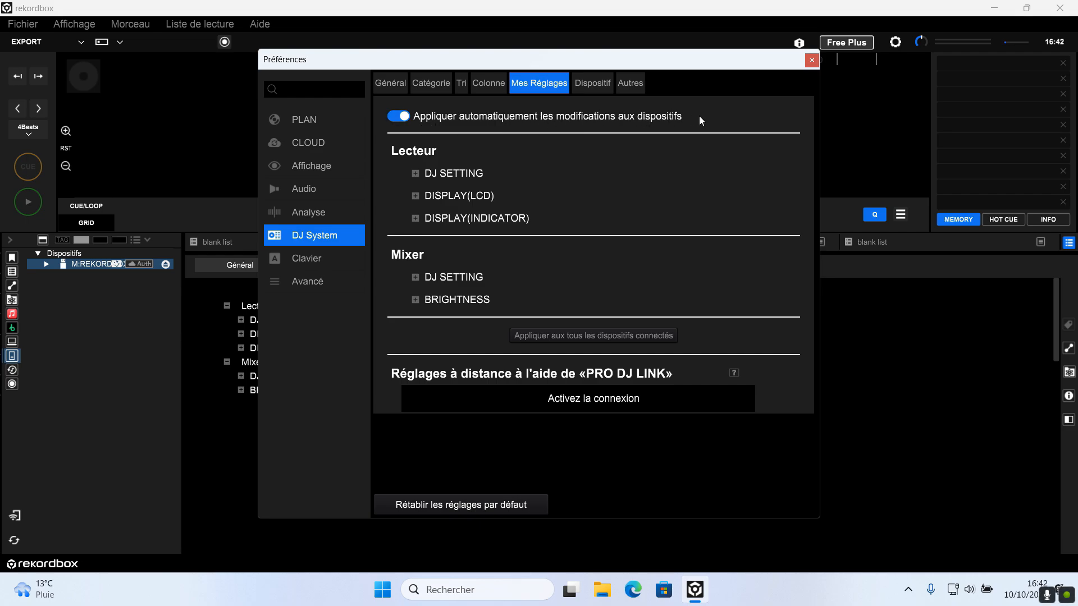
pyautogui.click(813, 60)
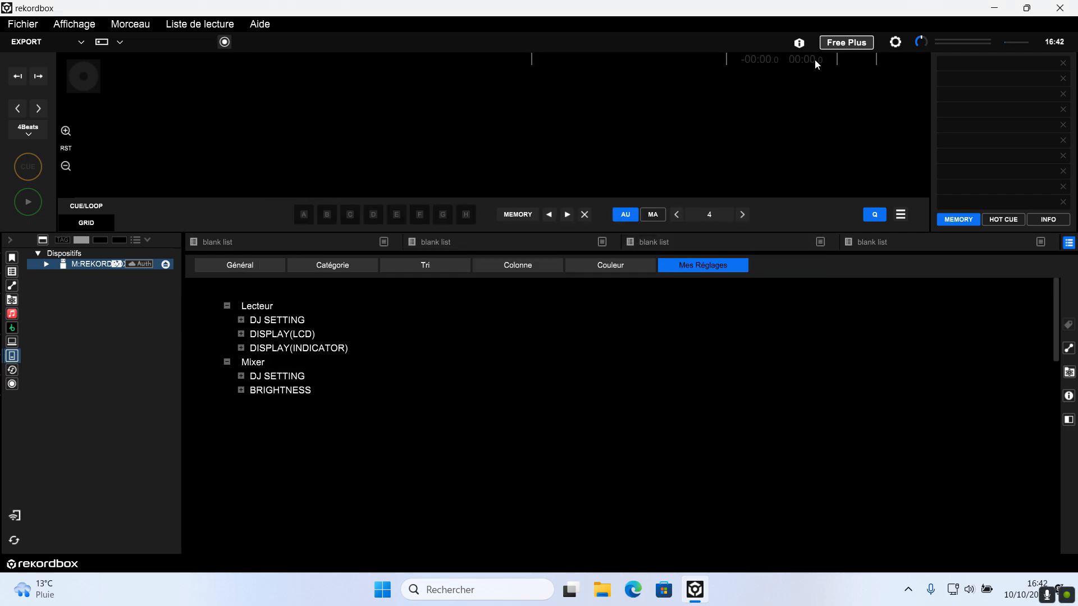
pyautogui.click(243, 264)
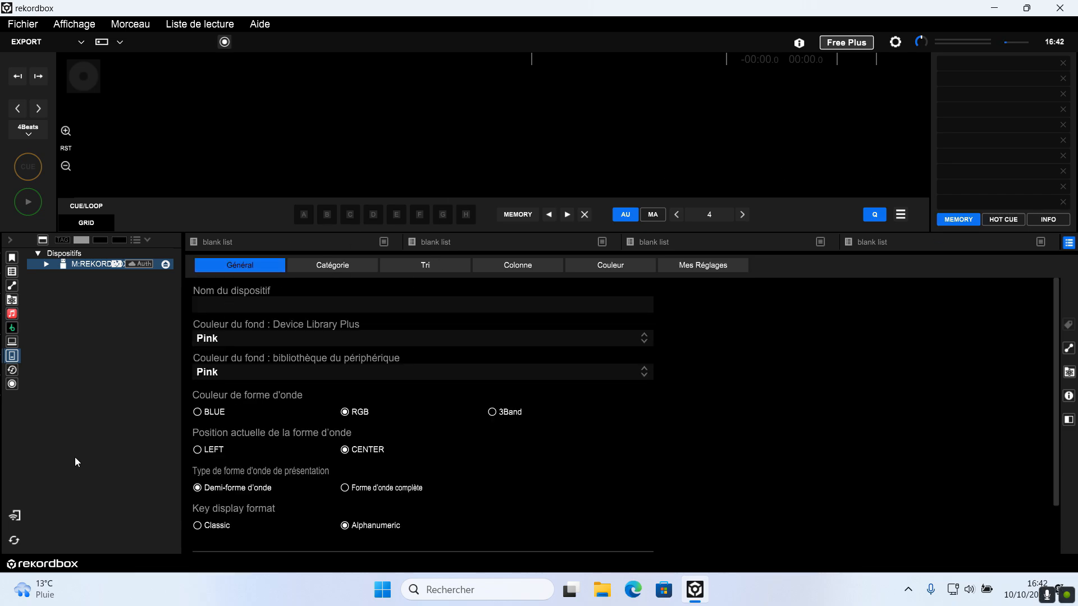